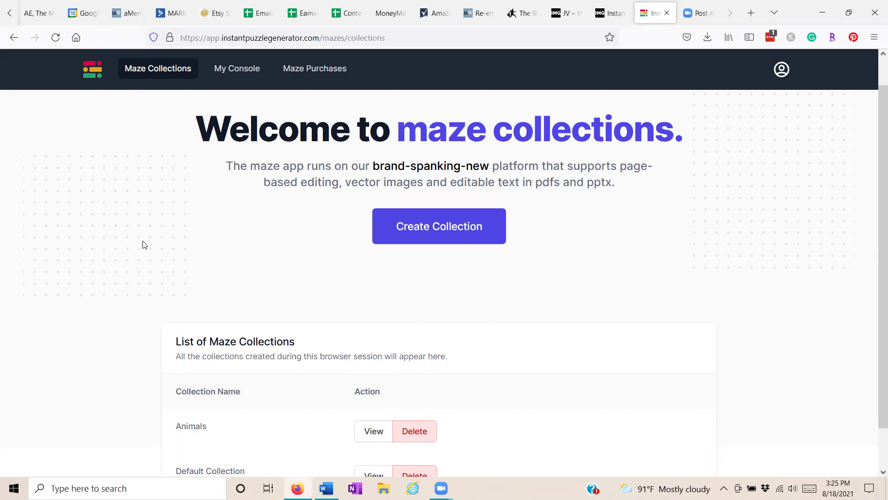
# Scroll to the maze collections list and open the Animals collection for editing
pyautogui.scroll(-1, 145, 245)
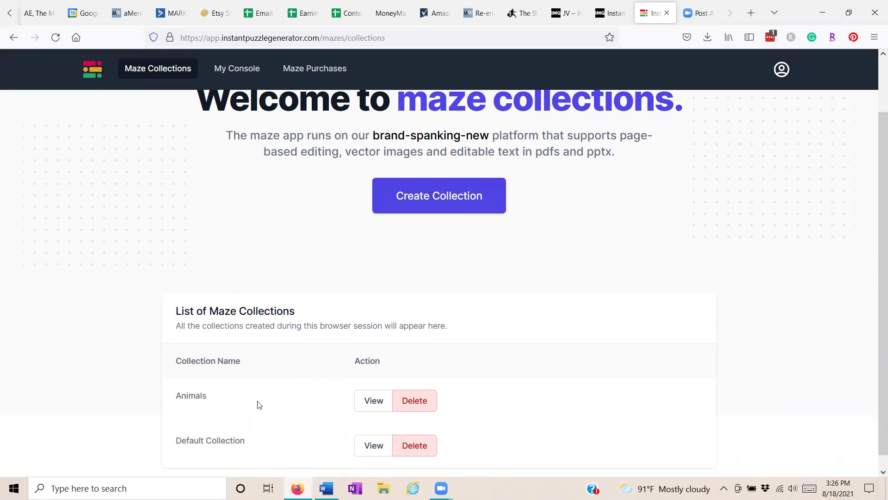
pyautogui.moveTo(177, 399); pyautogui.dragTo(223, 399)
pyautogui.click(373, 402)
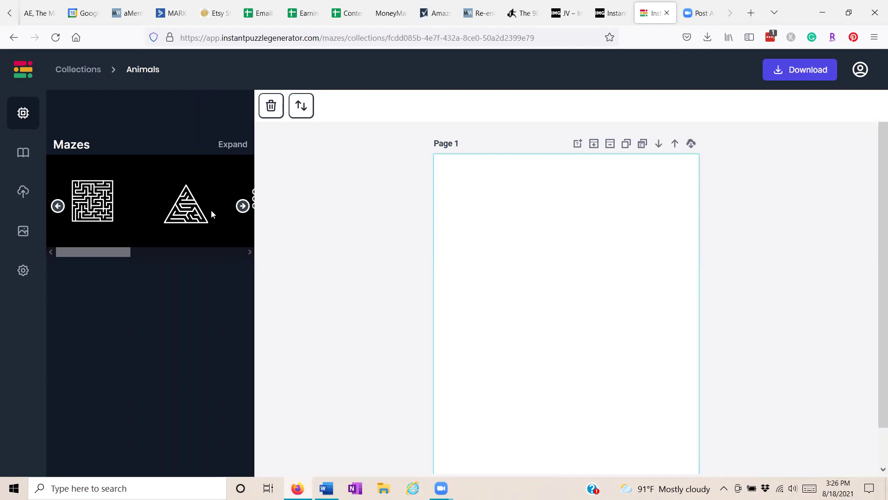
# Browse two pages along the Mazes carousel and add the circular maze to Page 1
pyautogui.click(243, 206)
pyautogui.click(243, 206)
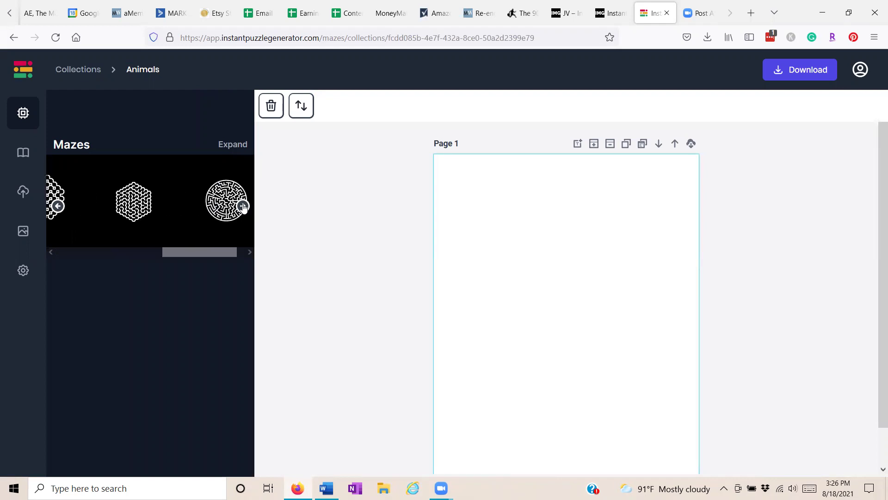
pyautogui.click(215, 206)
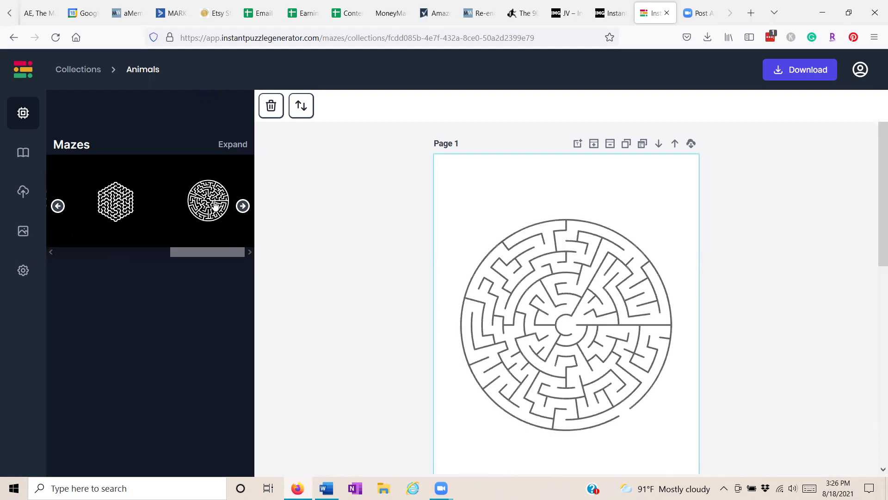
# Upload the Bitmoji-woot picture to your own images
pyautogui.click(21, 194)
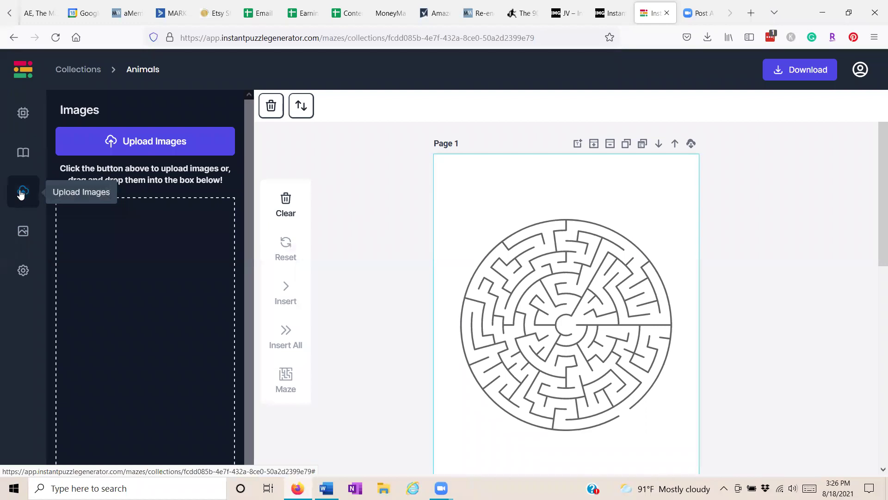
pyautogui.click(144, 147)
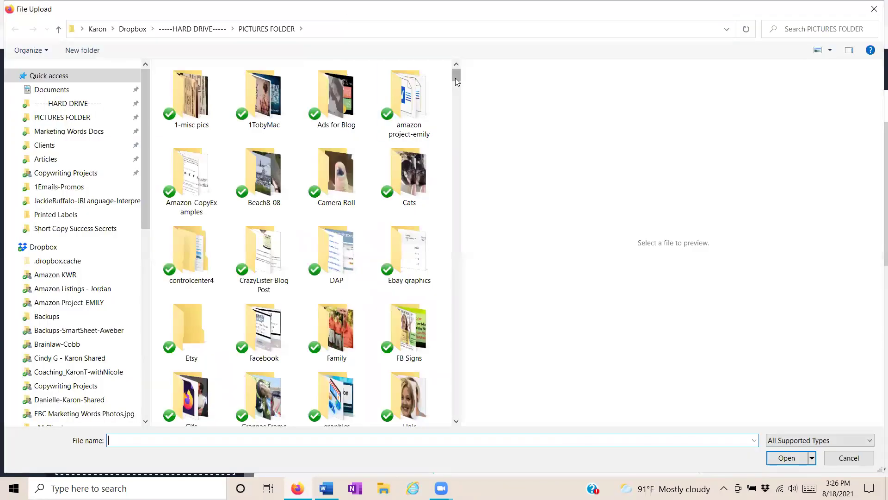
pyautogui.moveTo(456, 81); pyautogui.dragTo(458, 153)
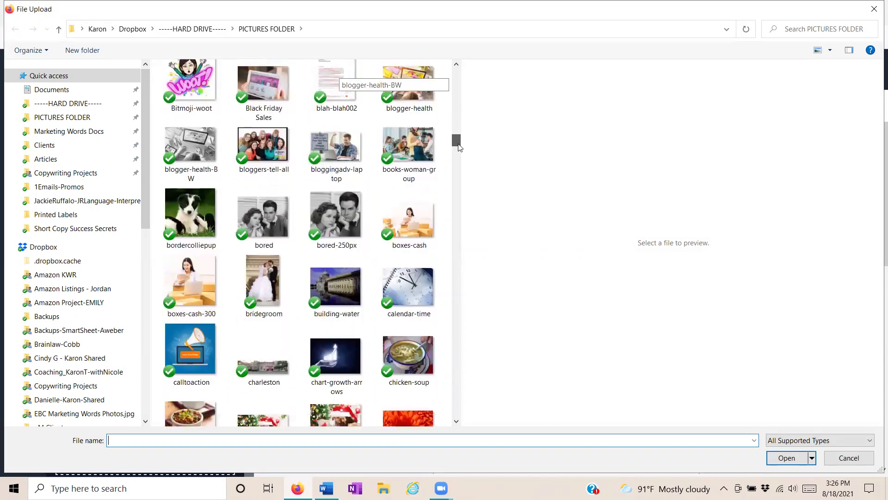
pyautogui.click(190, 81)
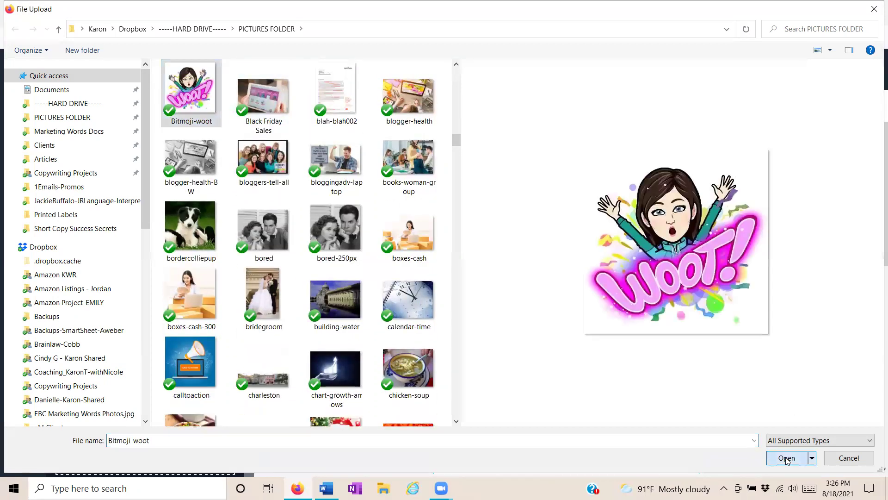
pyautogui.click(786, 457)
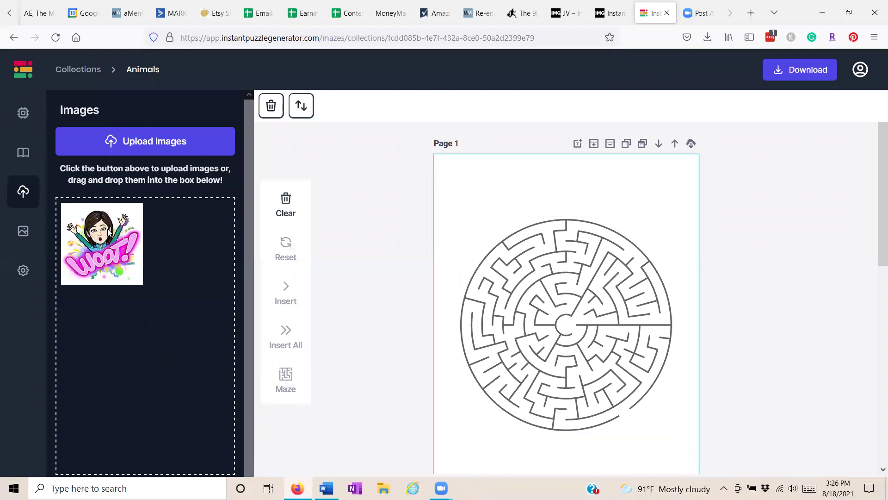
# Insert the Bitmoji smaller in Page 1's top-left corner and nudge the maze slightly lower
pyautogui.click(109, 233)
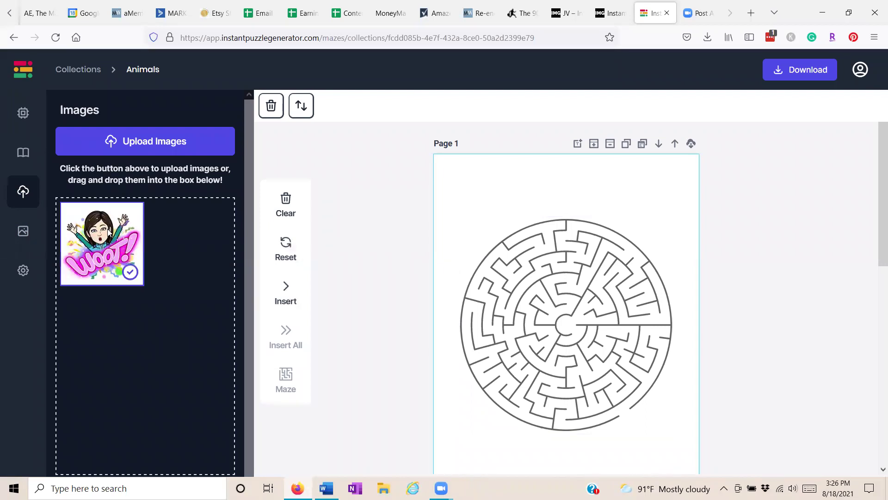
pyautogui.click(286, 290)
pyautogui.moveTo(512, 235); pyautogui.dragTo(506, 224)
pyautogui.moveTo(560, 280); pyautogui.dragTo(525, 234)
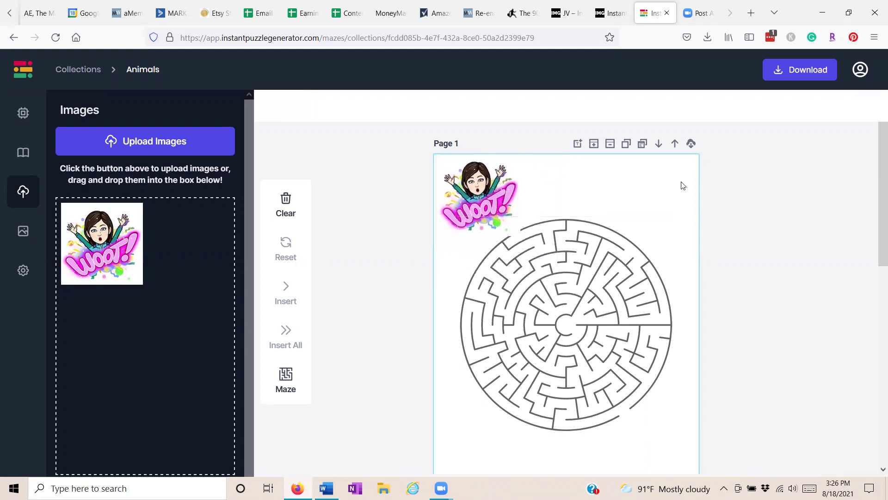
pyautogui.moveTo(614, 274); pyautogui.dragTo(614, 284)
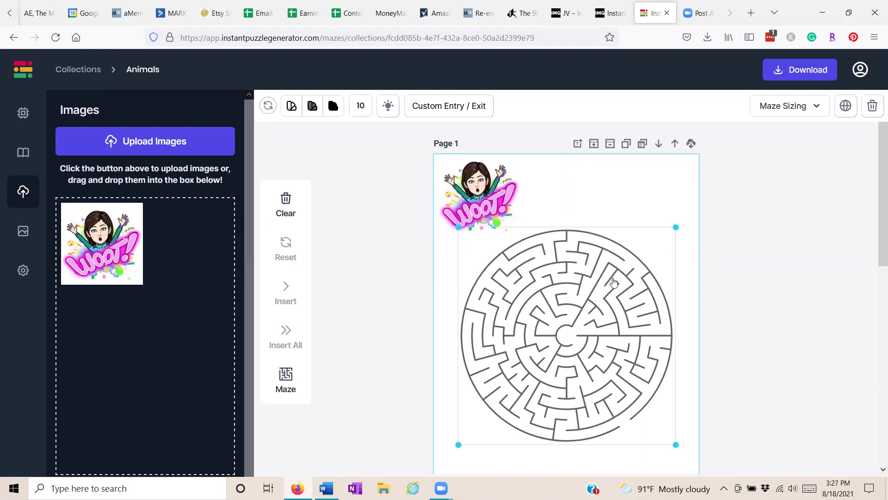
pyautogui.click(636, 197)
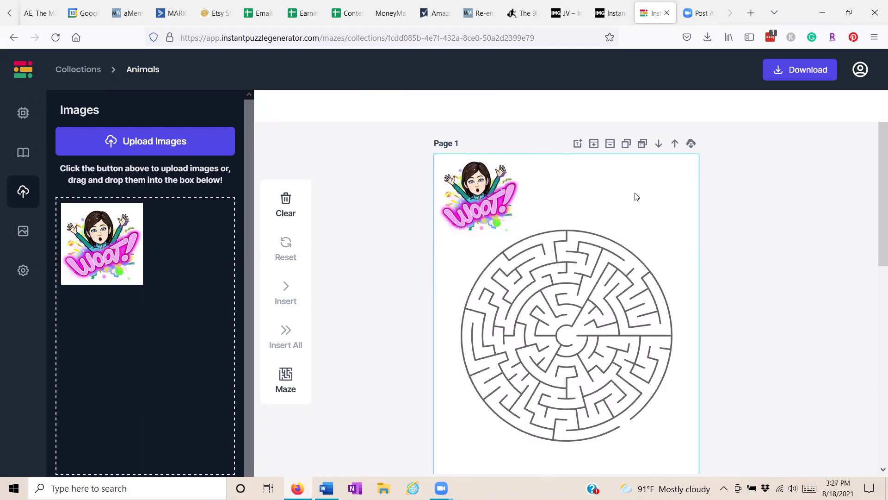
pyautogui.click(498, 204)
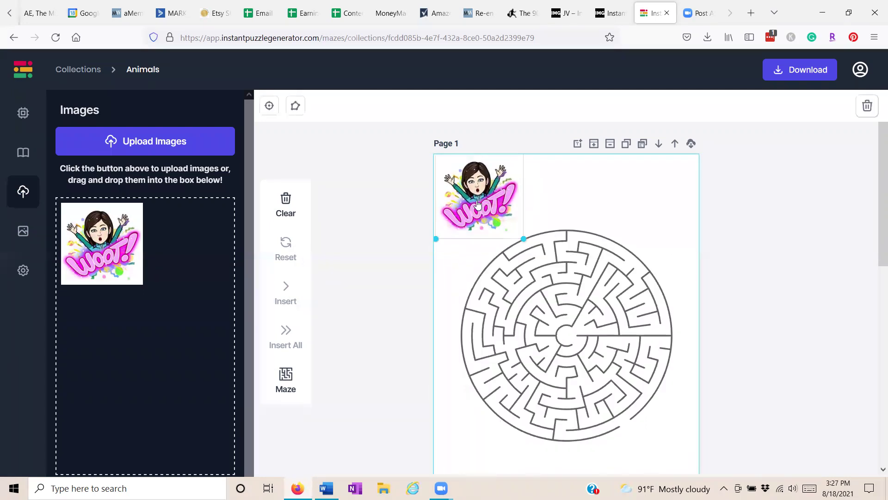
# Delete the Bitmoji and set the Animals lion scene as the page background
pyautogui.press('Delete')
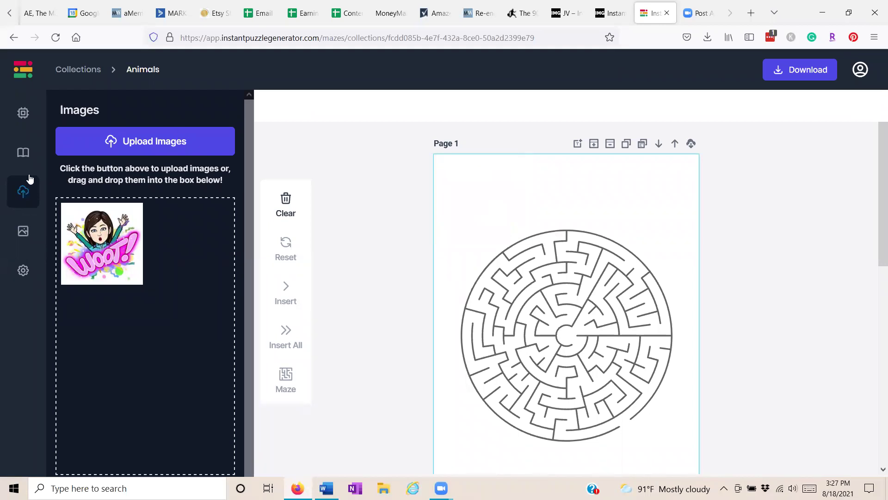
pyautogui.click(23, 113)
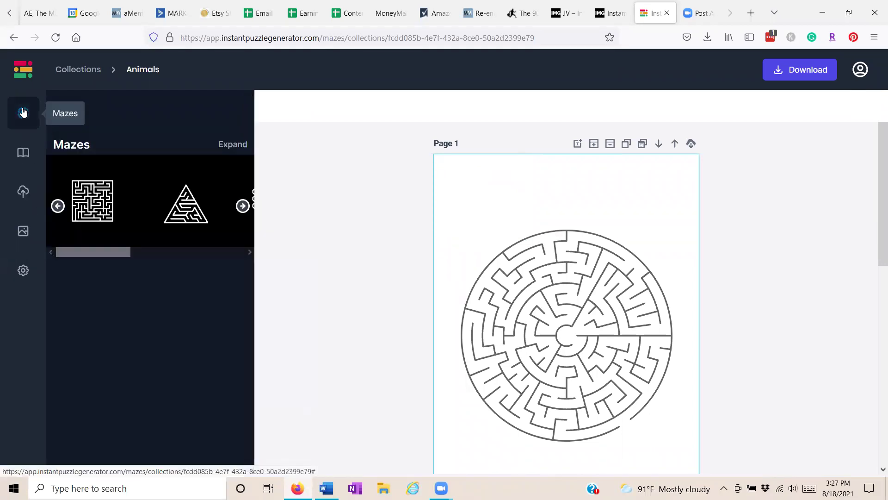
pyautogui.click(22, 232)
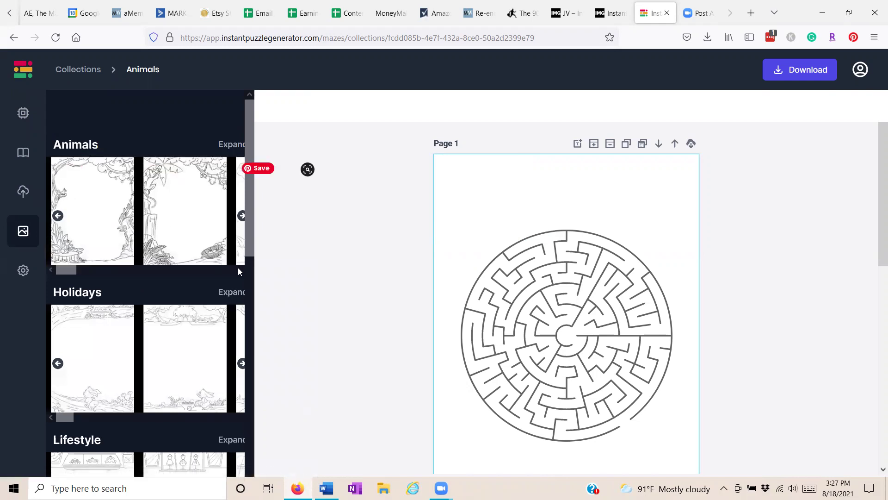
pyautogui.click(241, 217)
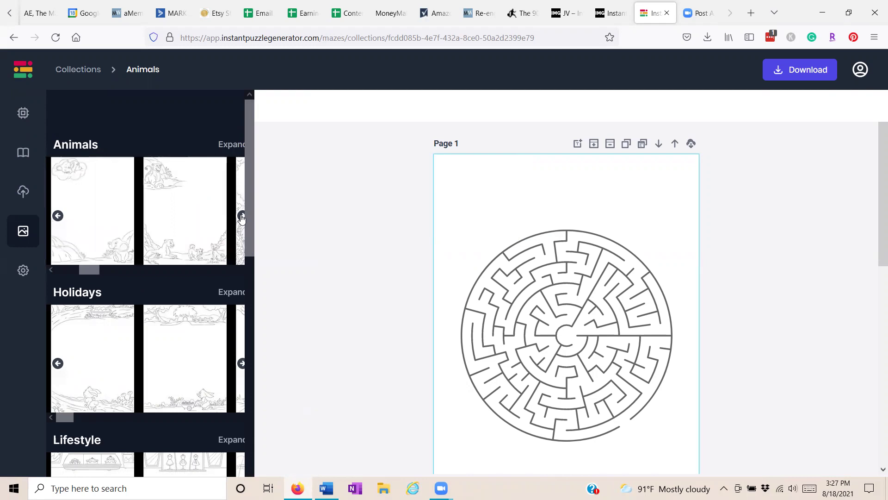
pyautogui.click(177, 232)
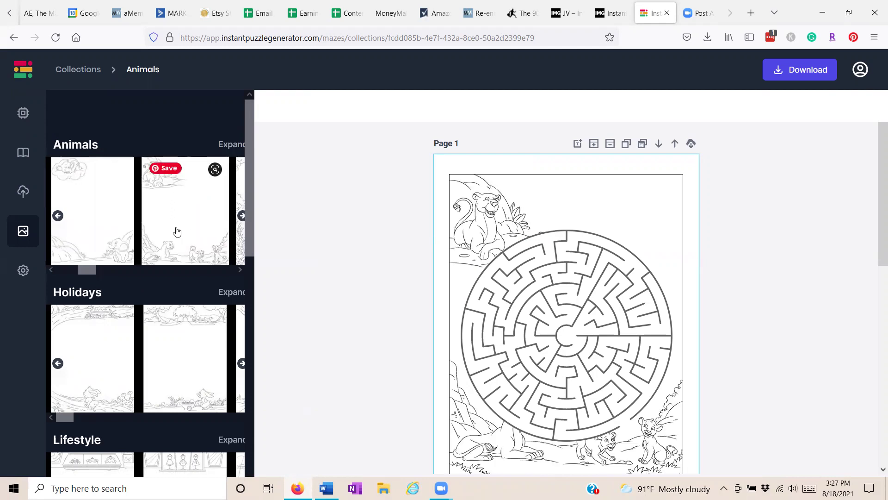
# Shrink the maze from its corner and move it up between the lions
pyautogui.click(582, 274)
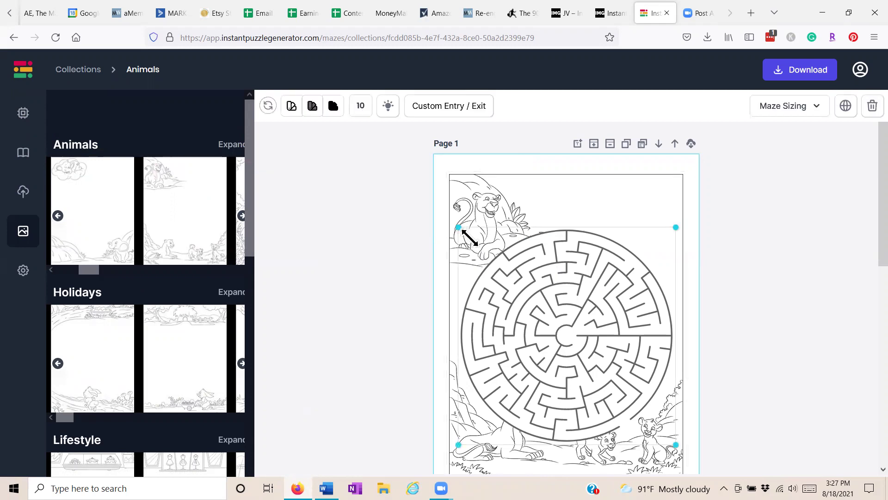
pyautogui.moveTo(470, 237); pyautogui.dragTo(505, 272)
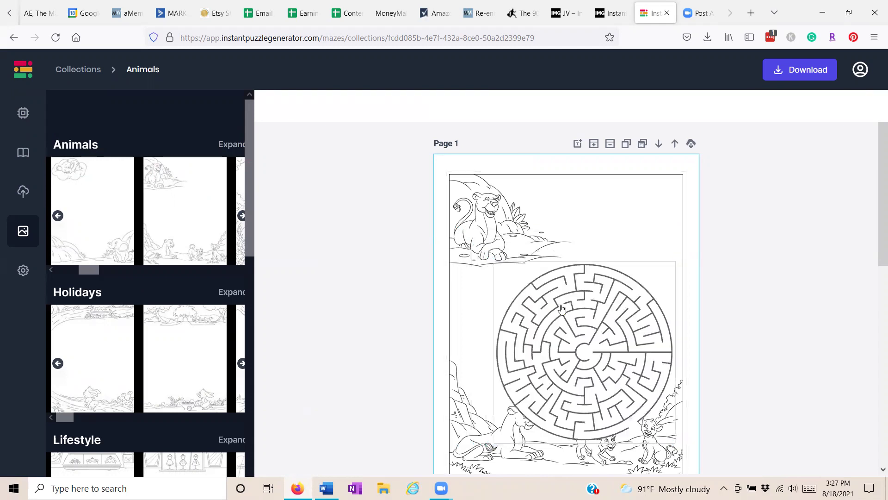
pyautogui.moveTo(562, 309); pyautogui.dragTo(568, 287)
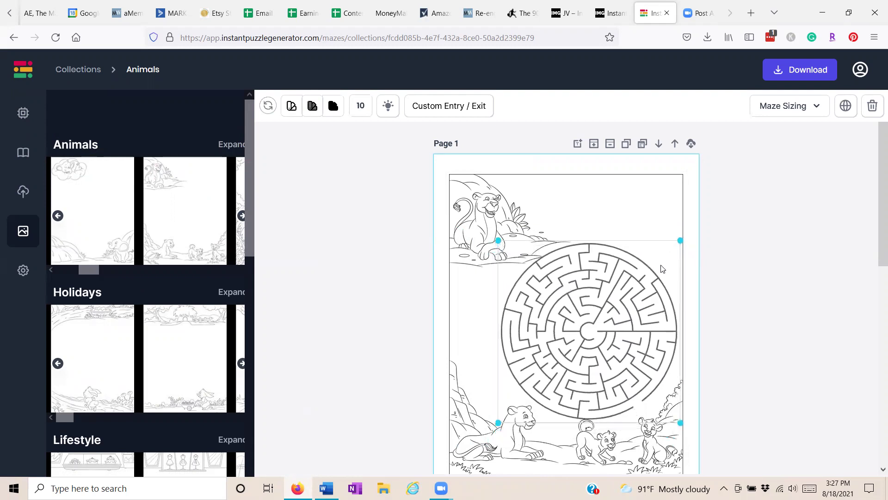
pyautogui.click(768, 275)
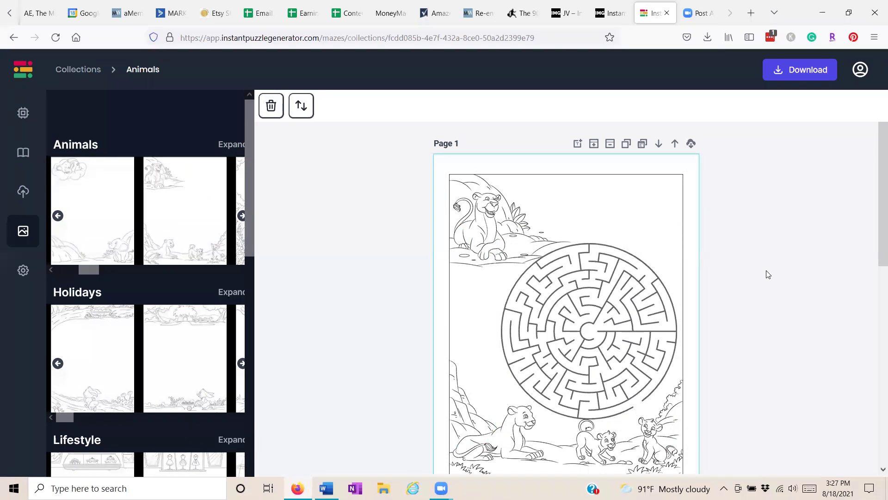
# Select the maze and review its background colour choices, leaving them unchanged
pyautogui.click(627, 308)
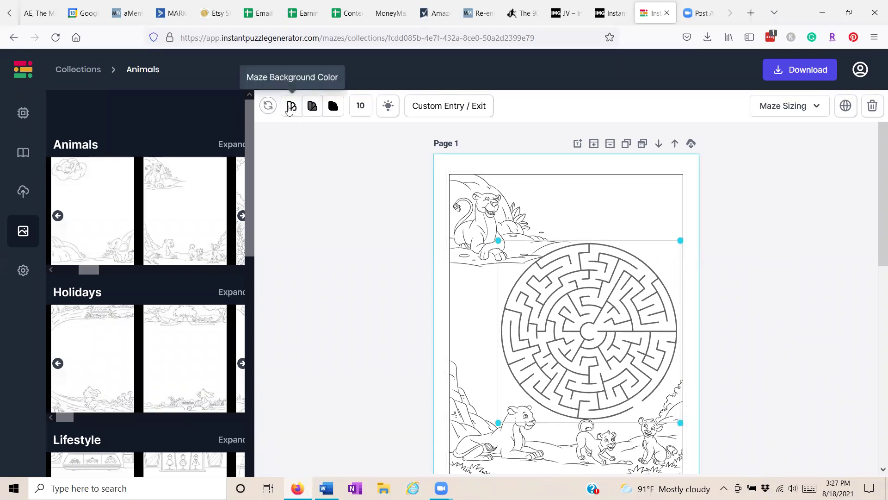
pyautogui.click(290, 107)
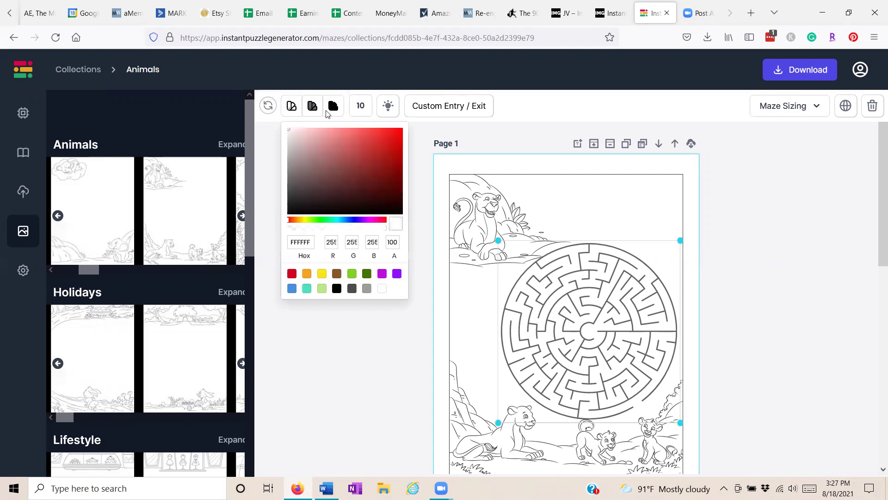
pyautogui.click(422, 190)
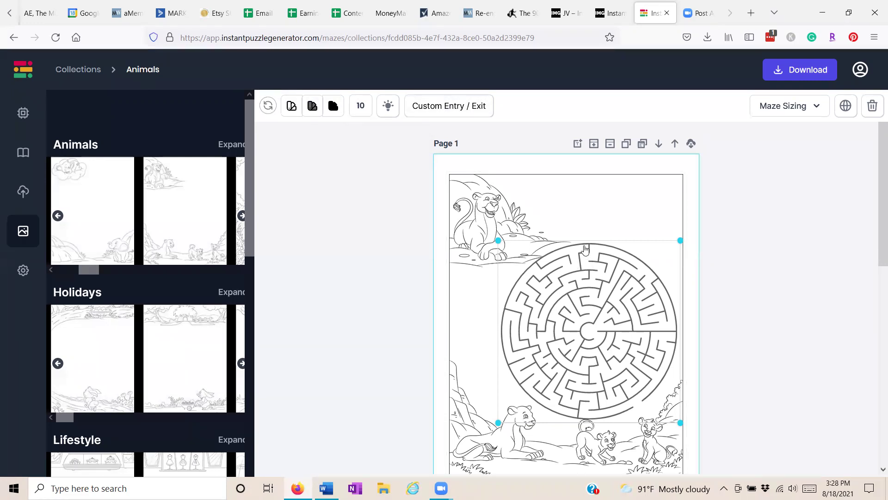
# Set a custom end cell on the maze's top-left outer rim and confirm
pyautogui.click(433, 114)
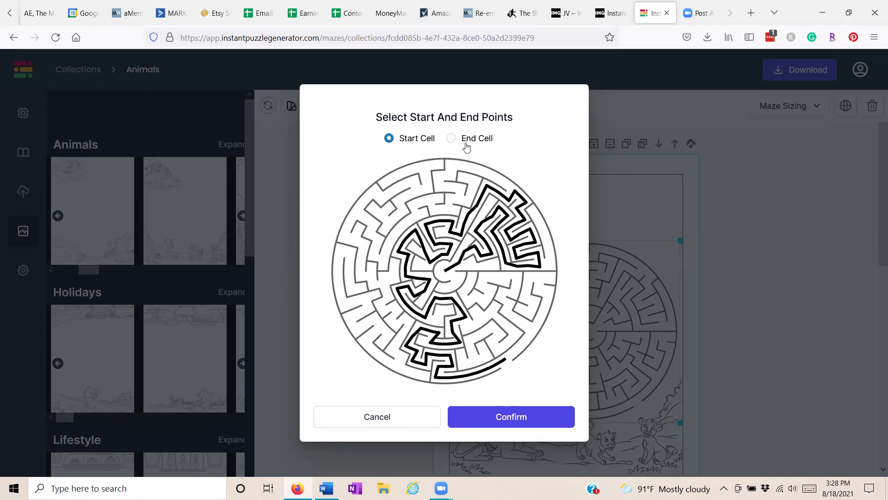
pyautogui.click(451, 138)
pyautogui.click(405, 175)
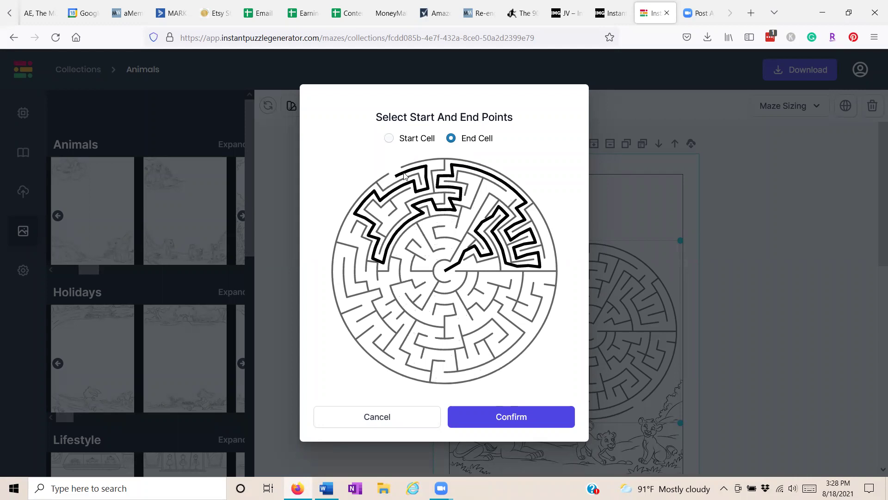
pyautogui.click(496, 418)
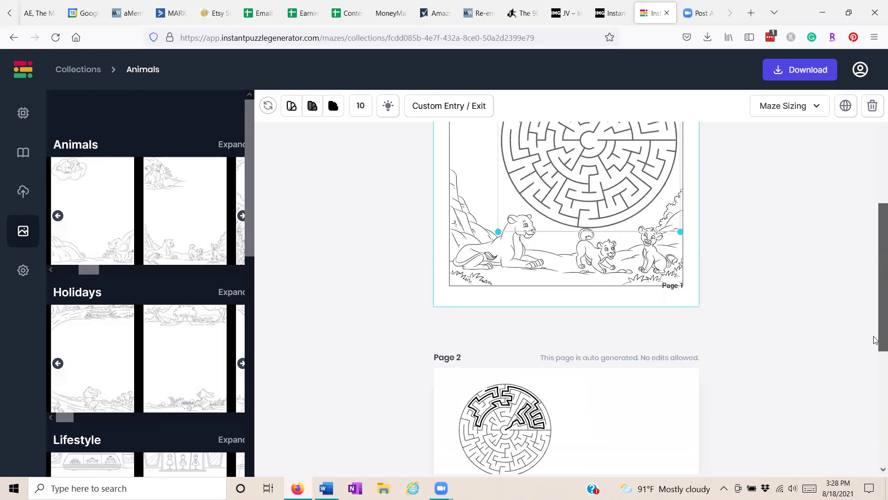
pyautogui.scroll(-3, 876, 340)
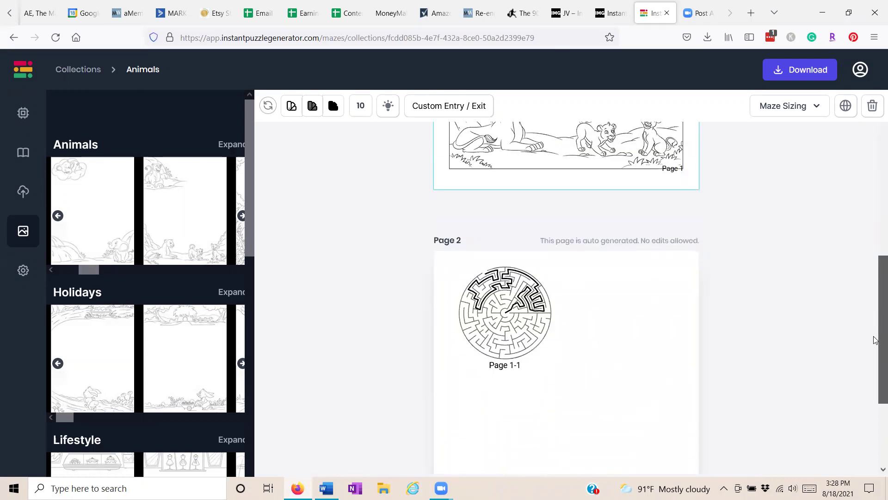
pyautogui.moveTo(876, 340); pyautogui.dragTo(874, 210)
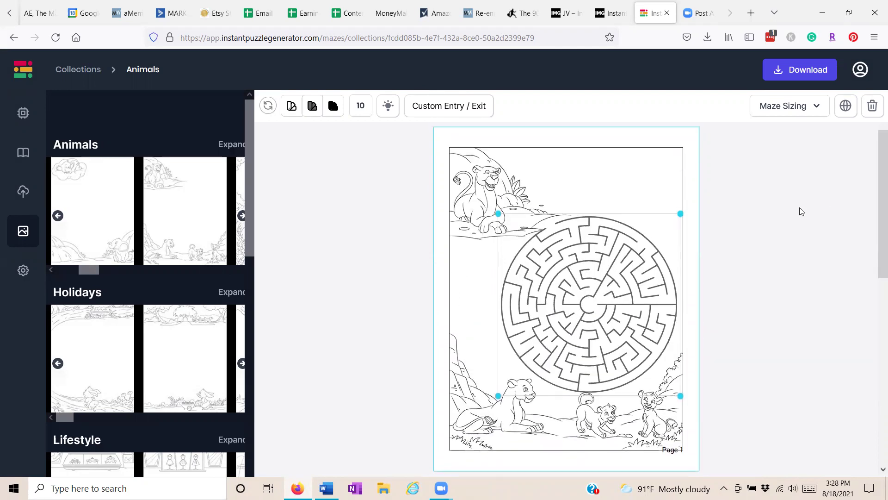
# Set the Maze Sizing complexity slider to 14
pyautogui.click(814, 111)
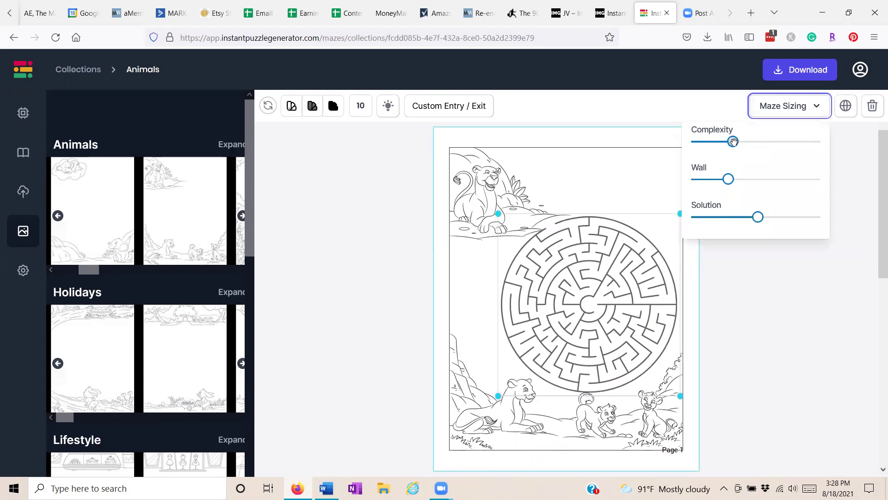
pyautogui.moveTo(733, 142); pyautogui.dragTo(700, 143)
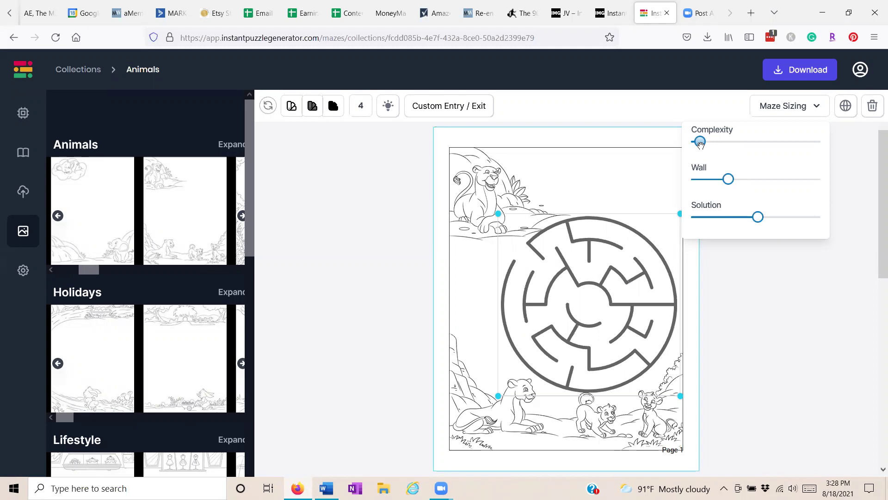
pyautogui.moveTo(700, 143); pyautogui.dragTo(815, 141)
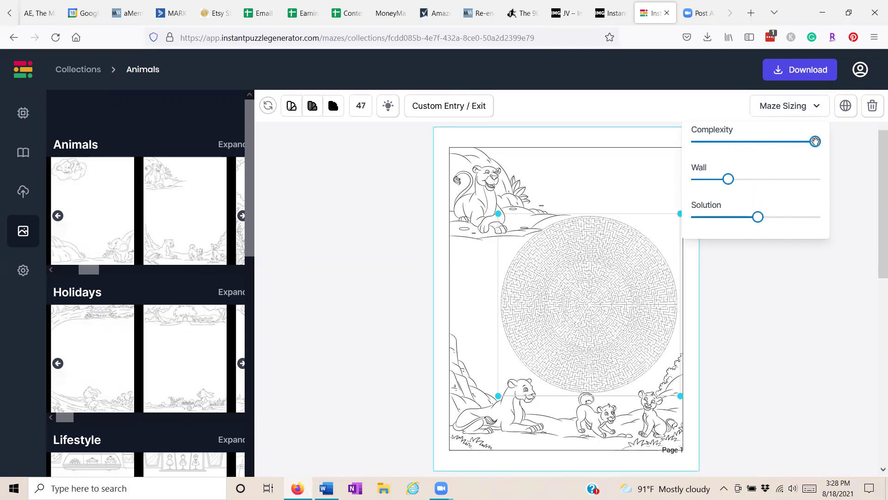
pyautogui.moveTo(816, 142); pyautogui.dragTo(745, 141)
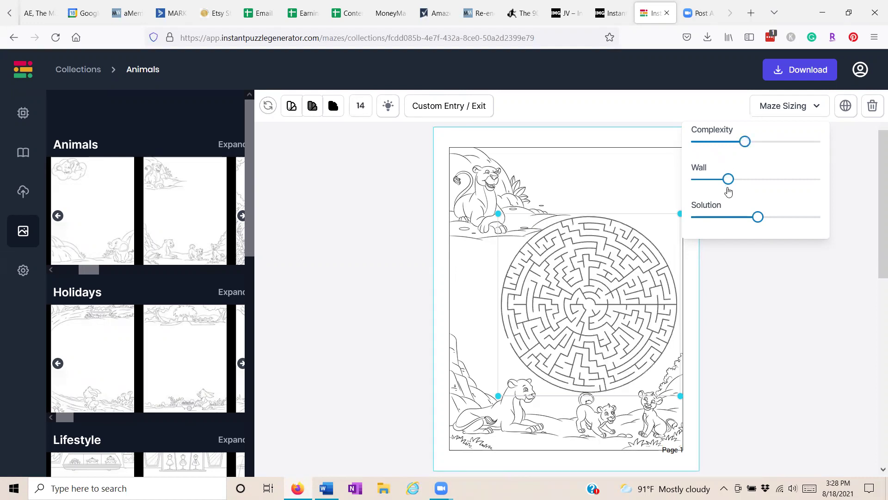
# Thicken the maze walls and fine-tune the solution path line thickness
pyautogui.moveTo(729, 179); pyautogui.dragTo(754, 180)
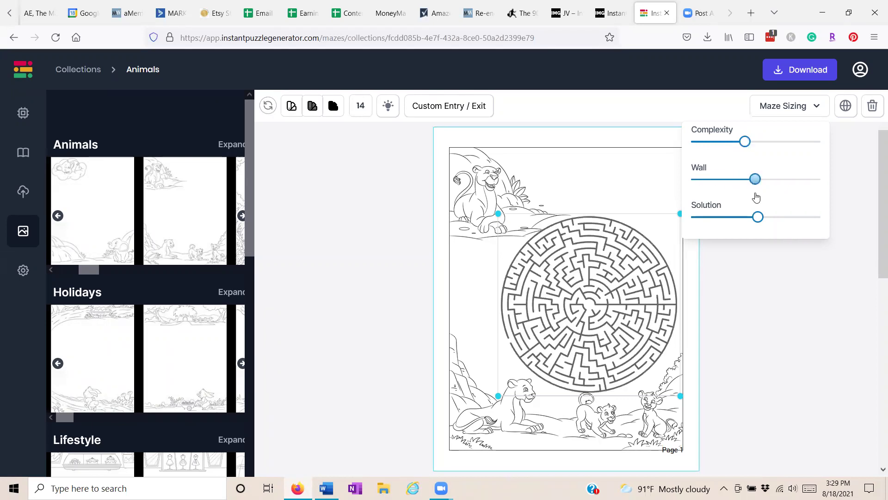
pyautogui.moveTo(758, 217); pyautogui.dragTo(729, 226)
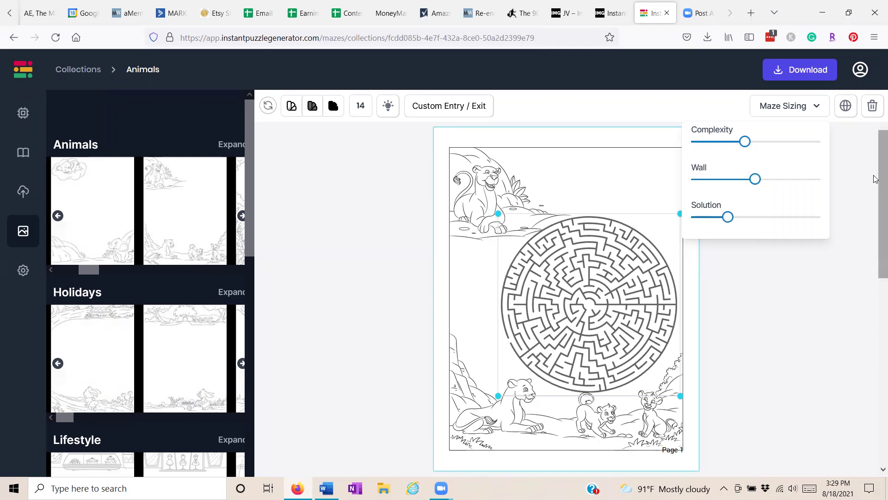
pyautogui.scroll(-4, 875, 179)
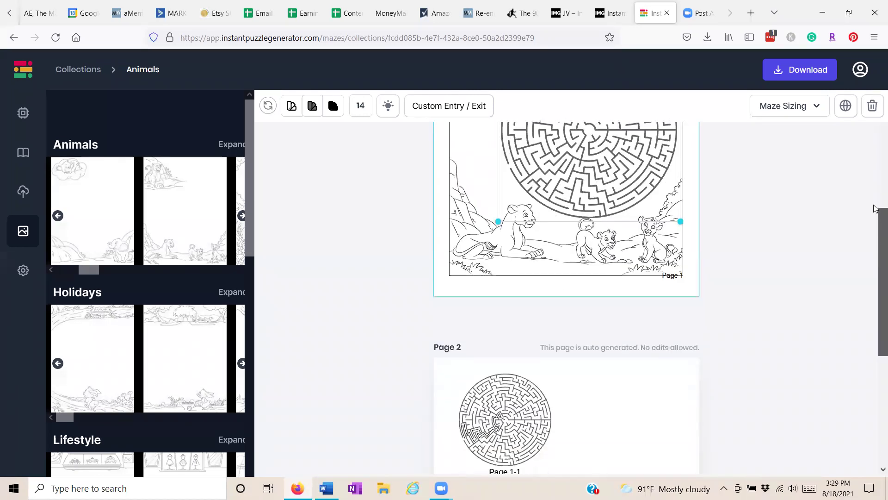
pyautogui.scroll(4, 876, 209)
pyautogui.click(792, 115)
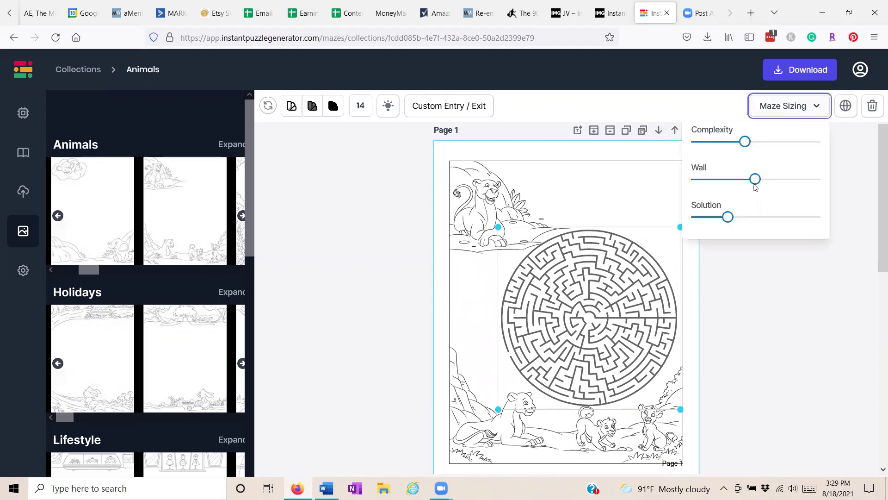
pyautogui.moveTo(726, 217); pyautogui.dragTo(730, 216)
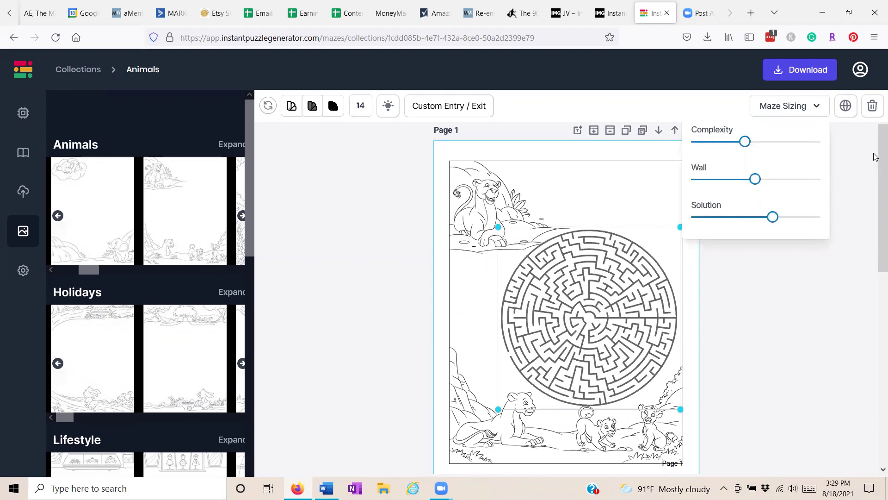
pyautogui.moveTo(875, 158)
pyautogui.mouseDown()
pyautogui.moveTo(875, 233)
pyautogui.moveTo(874, 152)
pyautogui.mouseUp()
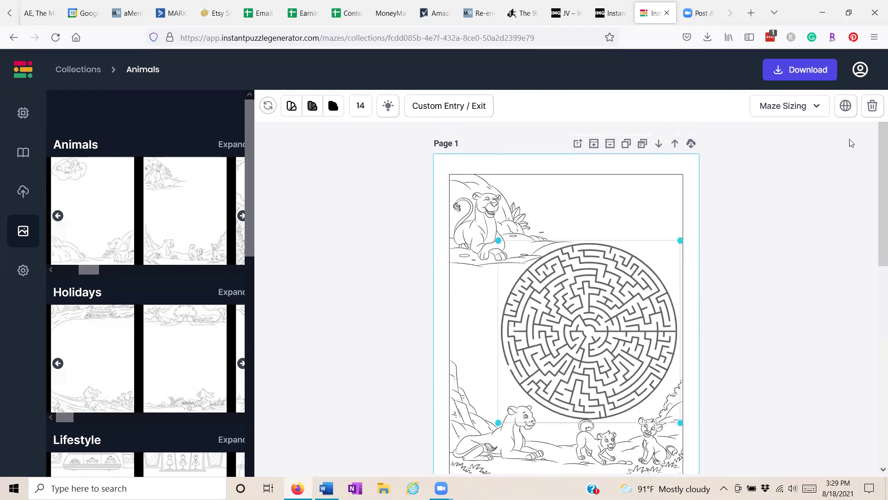
pyautogui.click(818, 74)
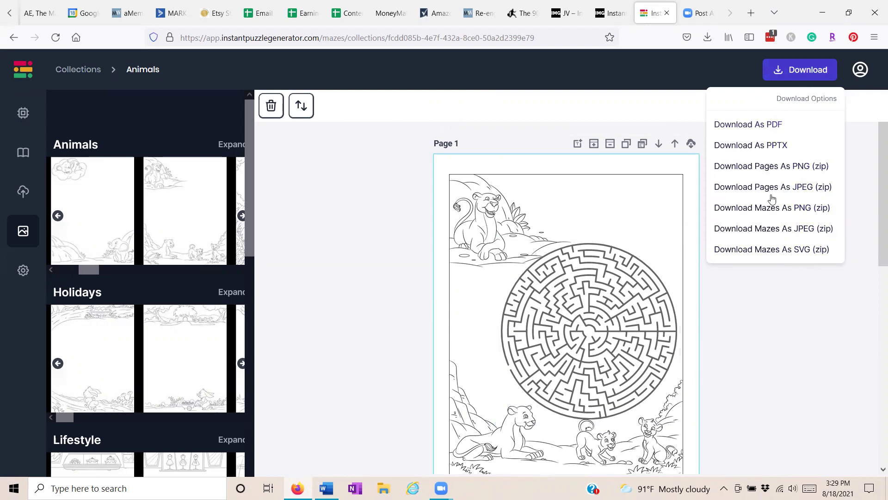
pyautogui.click(781, 283)
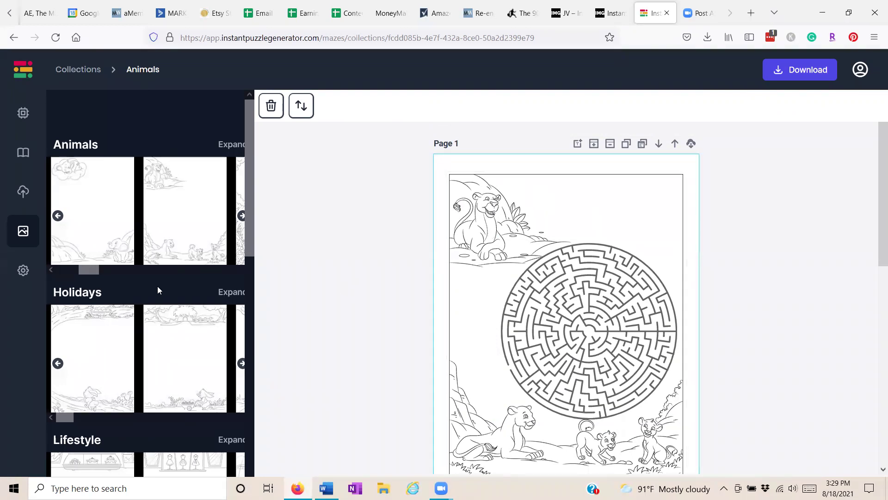
# From Page Settings, add a text box and move it right along the page top
pyautogui.click(23, 271)
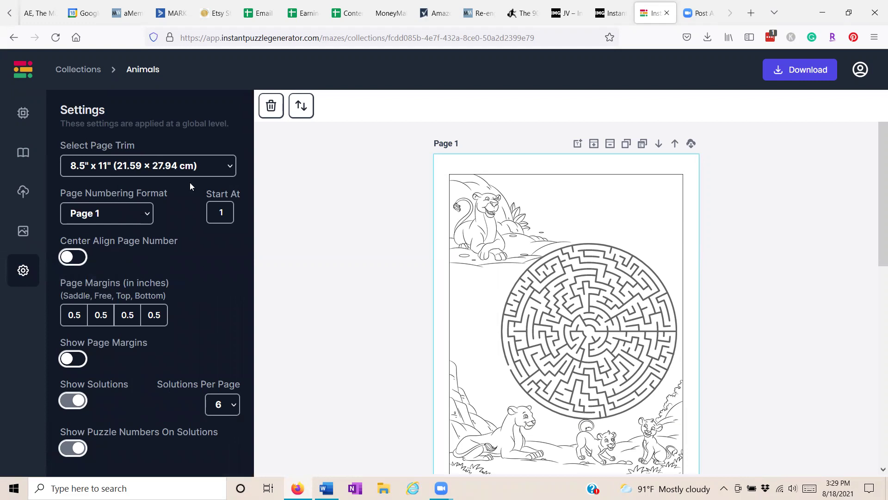
pyautogui.click(577, 144)
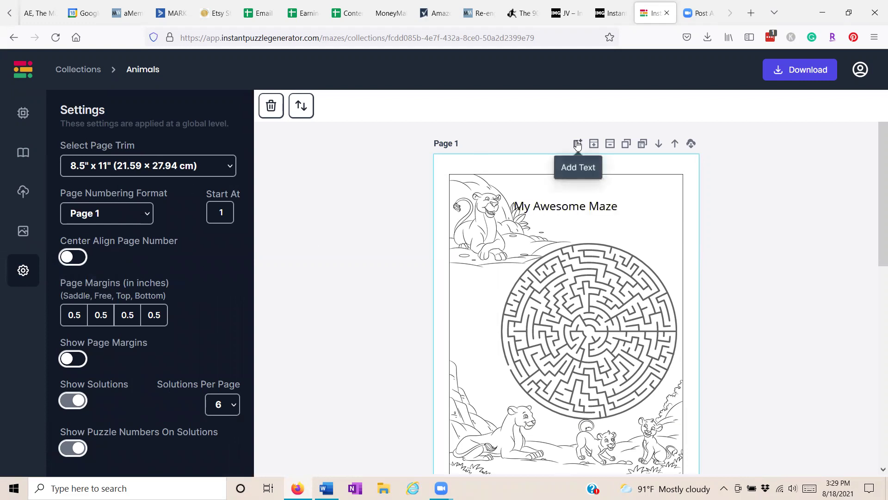
pyautogui.click(547, 203)
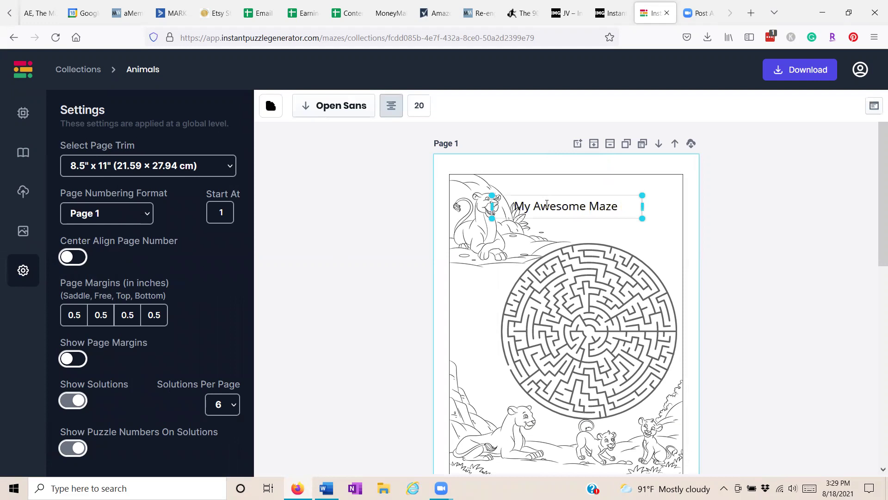
pyautogui.moveTo(547, 203); pyautogui.dragTo(634, 204)
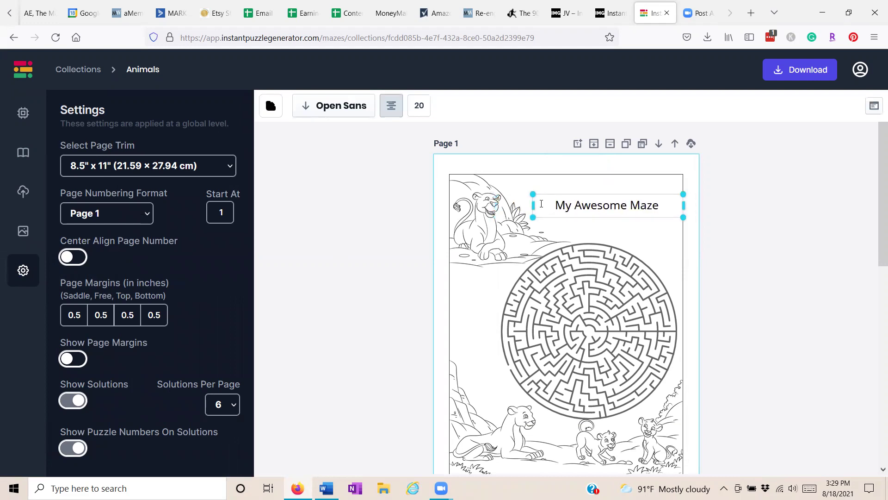
# Replace the placeholder text with the title 'Lions All Around'
pyautogui.doubleClick(544, 197)
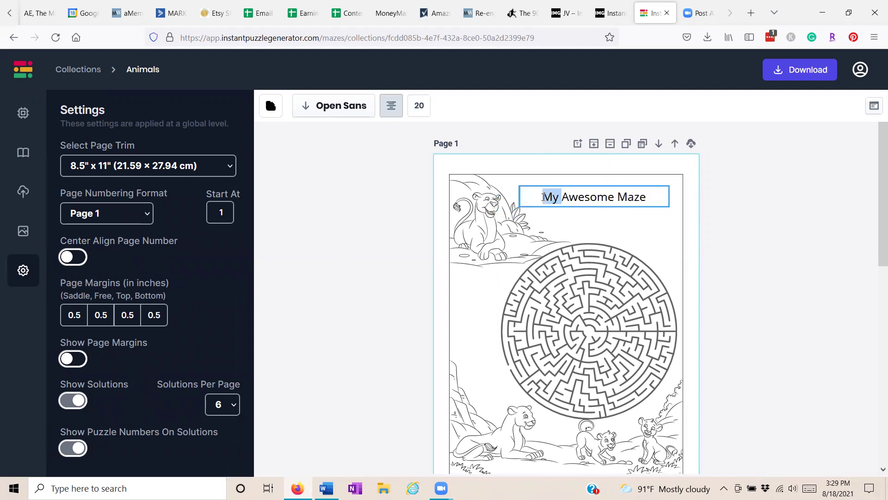
pyautogui.press('Delete')
pyautogui.press('Delete')
pyautogui.press('Delete')
pyautogui.press('Delete')
pyautogui.press('Delete')
pyautogui.press('Delete')
pyautogui.press('Delete')
pyautogui.press('Delete')
pyautogui.press('Delete')
pyautogui.press('Delete')
pyautogui.press('Delete')
pyautogui.press('Delete')
pyautogui.press('Delete')
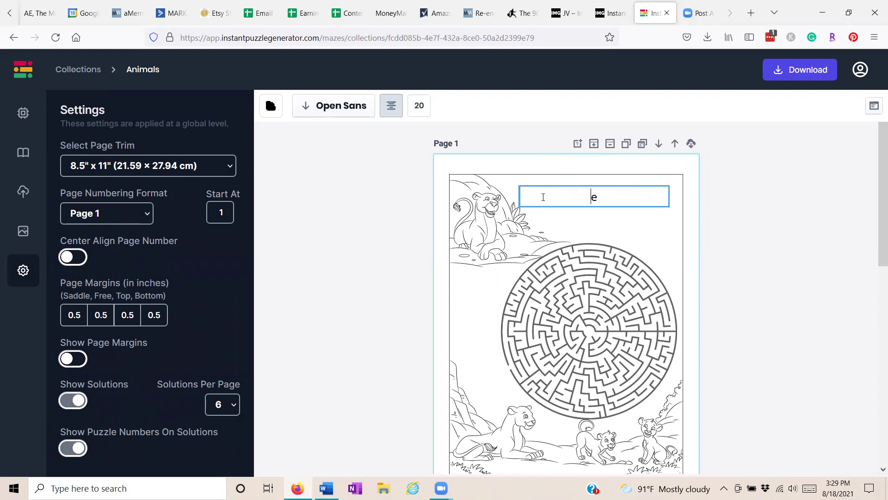
pyautogui.press('Delete')
pyautogui.write('Lions All Around')
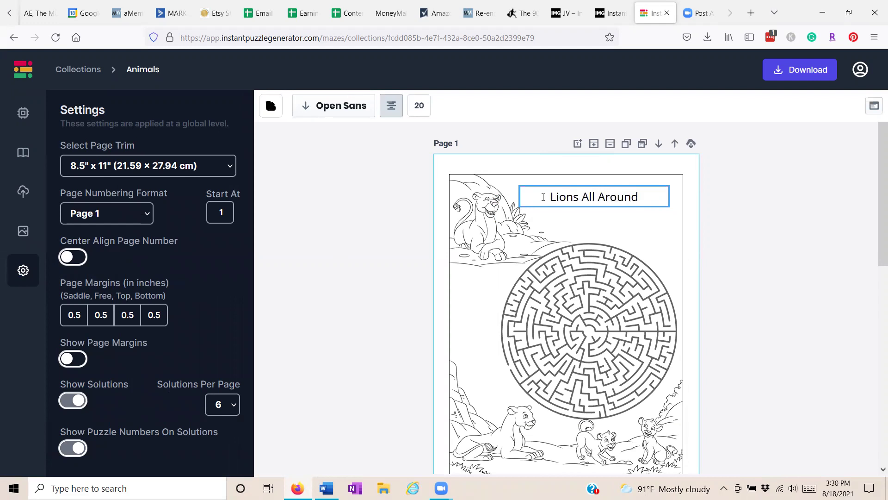
pyautogui.click(777, 238)
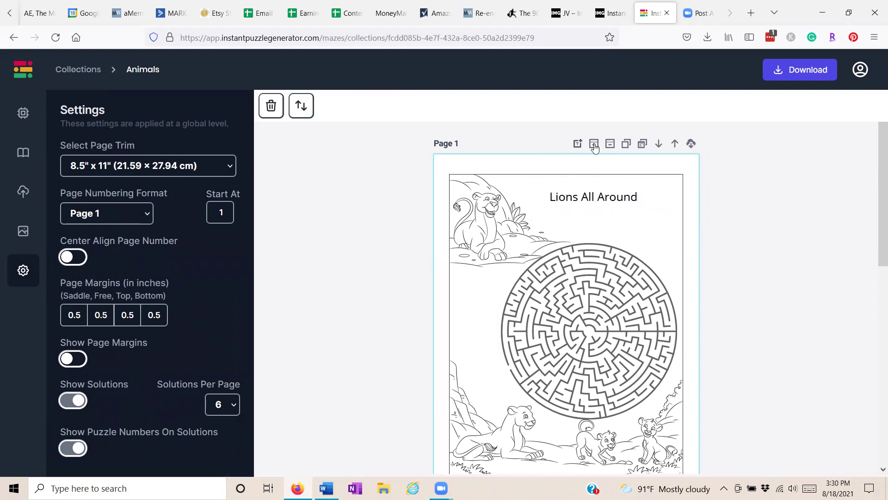